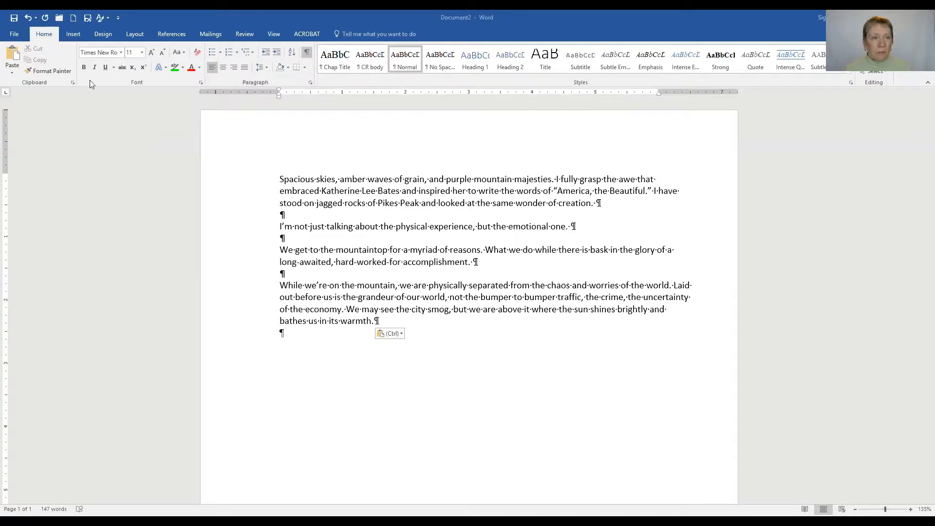
- Apply Normal 1-inch margins, then reapply them with the whole essay selected
left_click(134, 33)
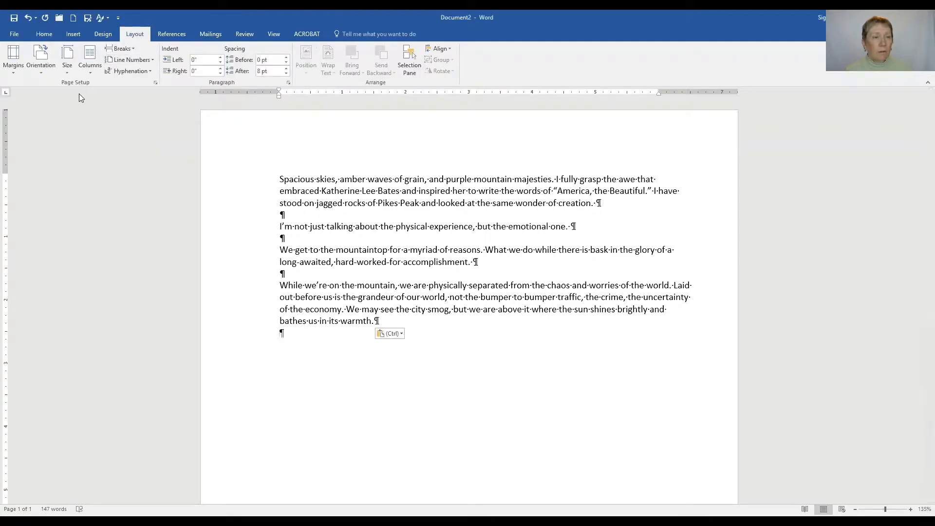
left_click(13, 72)
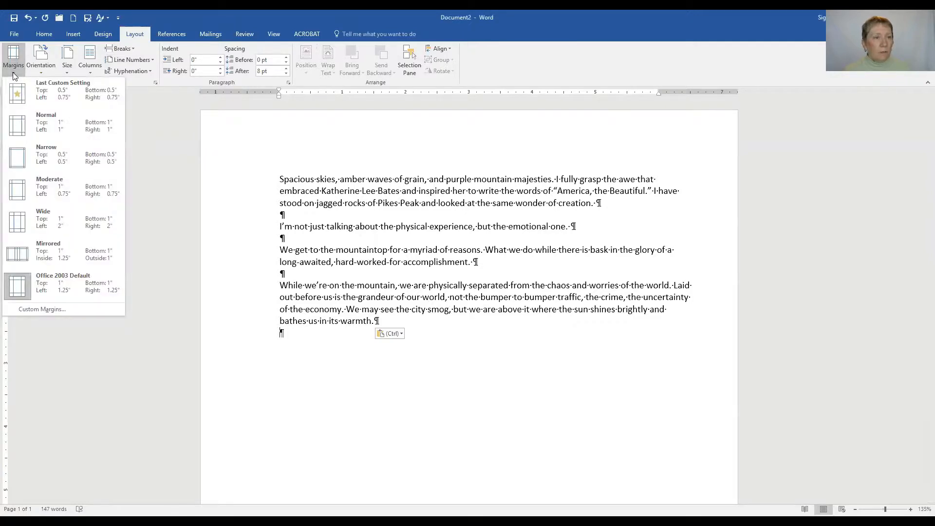
left_click(57, 130)
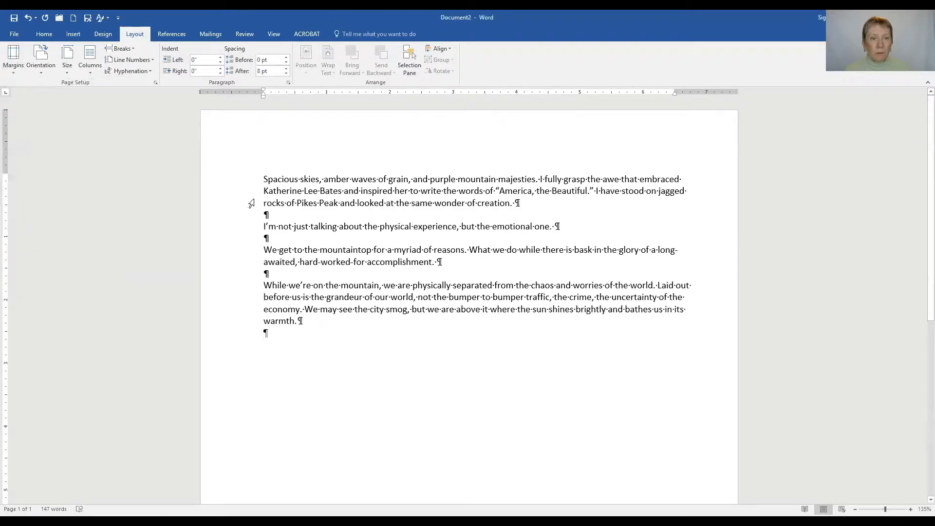
triple_click(253, 177)
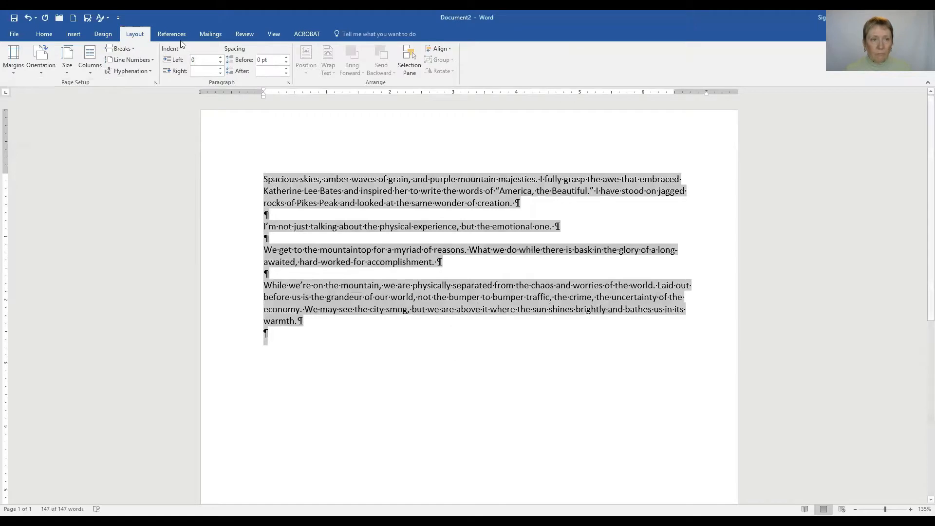
left_click(15, 73)
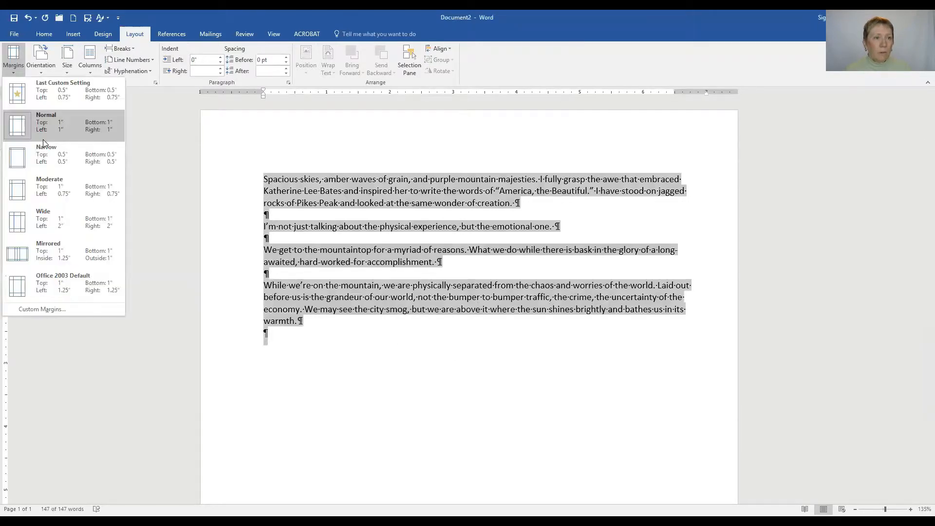
left_click(39, 129)
left_click(396, 374)
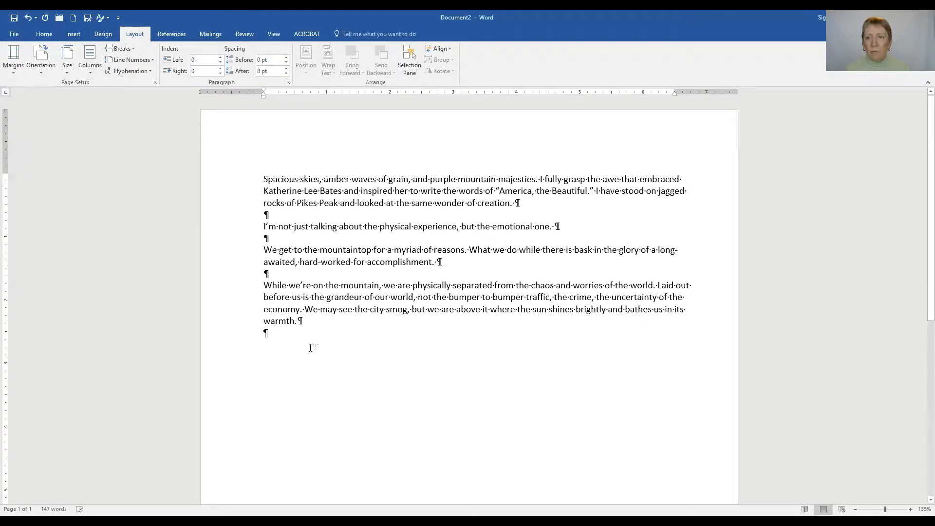
- Change the essay's font size from 11 to 12 point
left_click(43, 35)
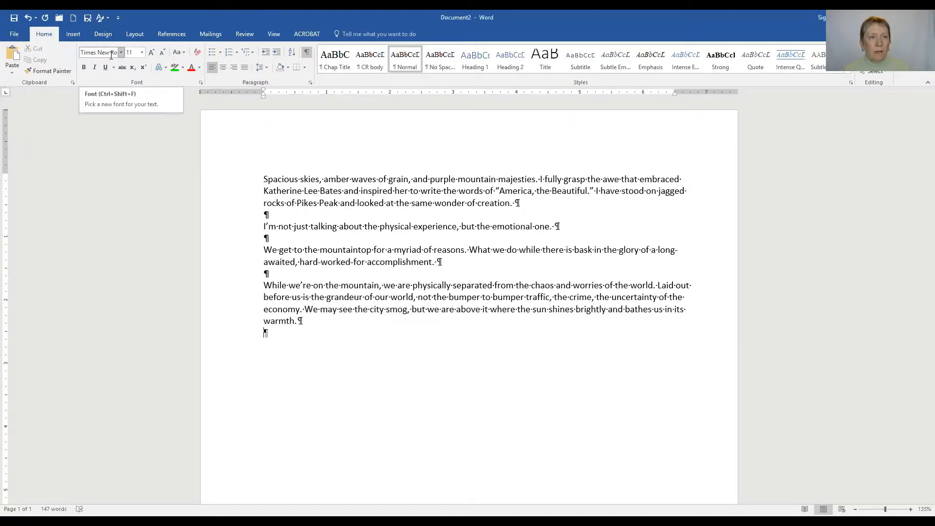
left_click(141, 53)
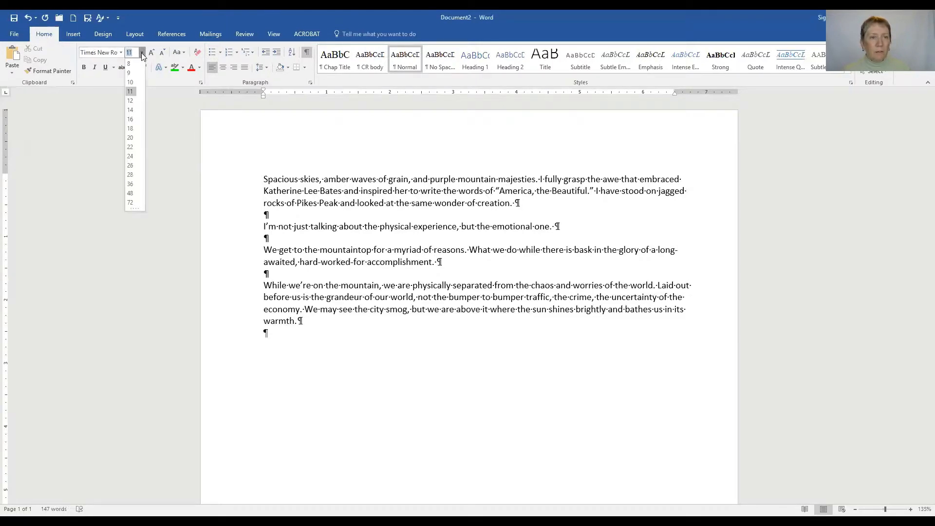
left_click(130, 101)
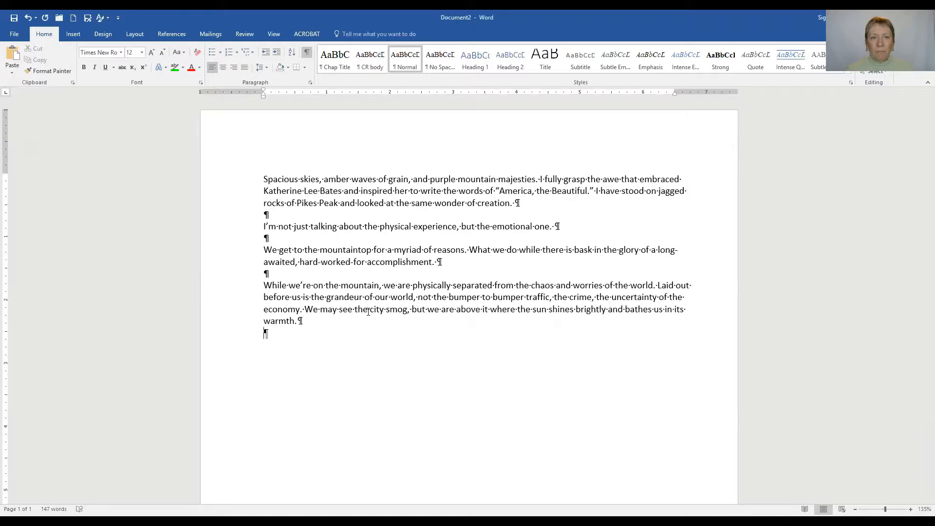
- Open the Paragraph dialog and try Justified alignment before setting it back to Left
left_click(311, 83)
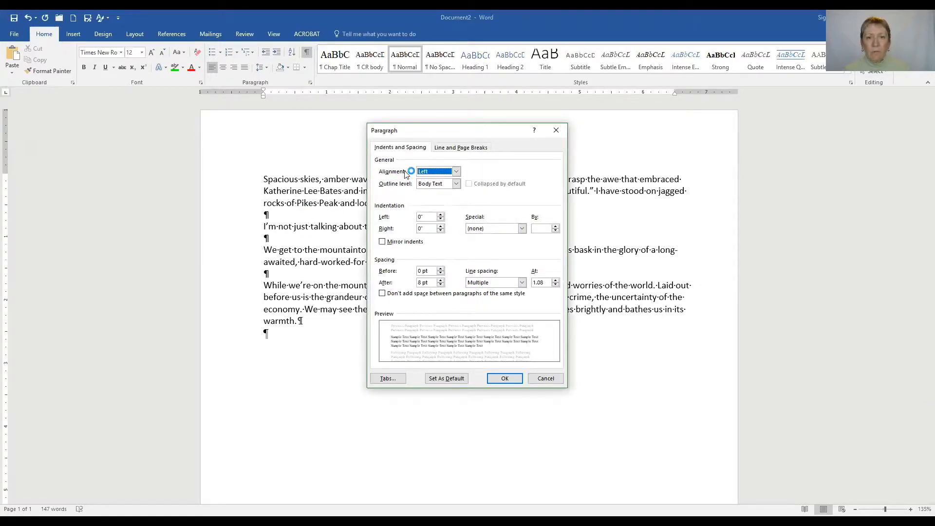
left_click(456, 172)
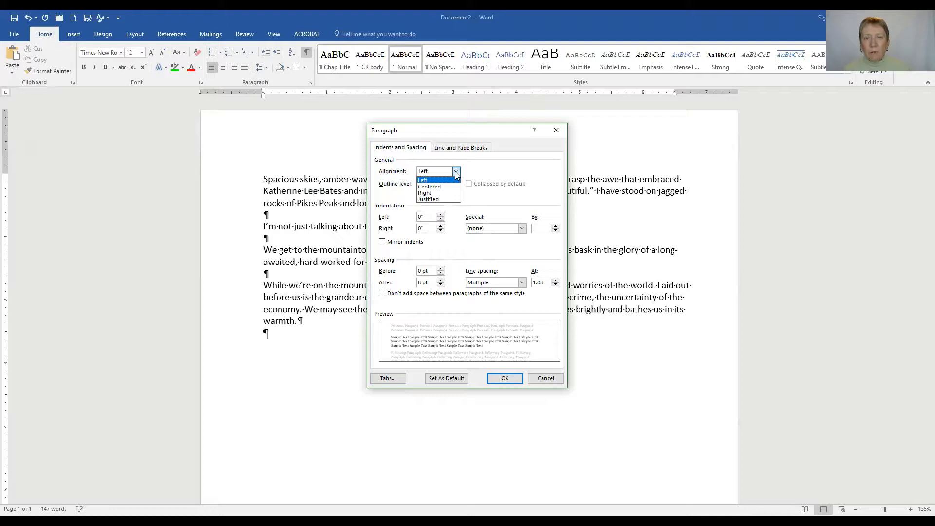
left_click(439, 200)
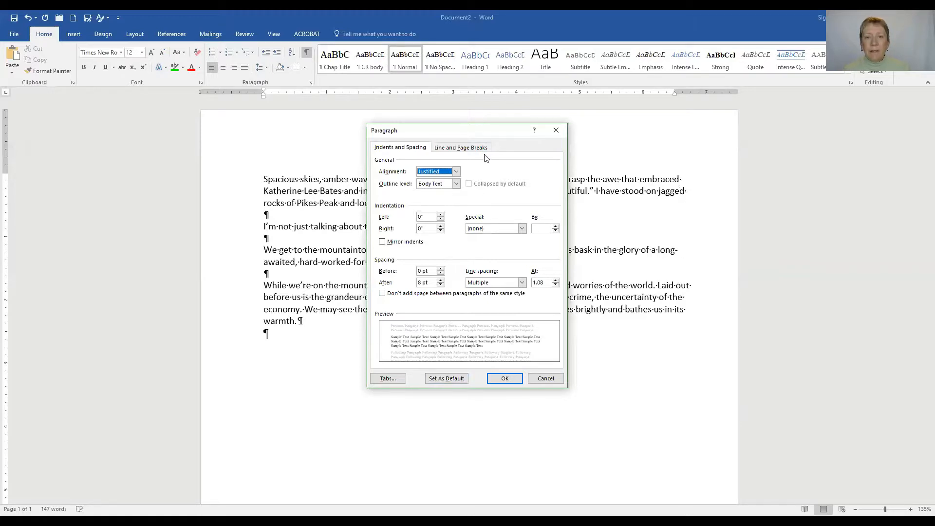
left_click(456, 171)
left_click(429, 179)
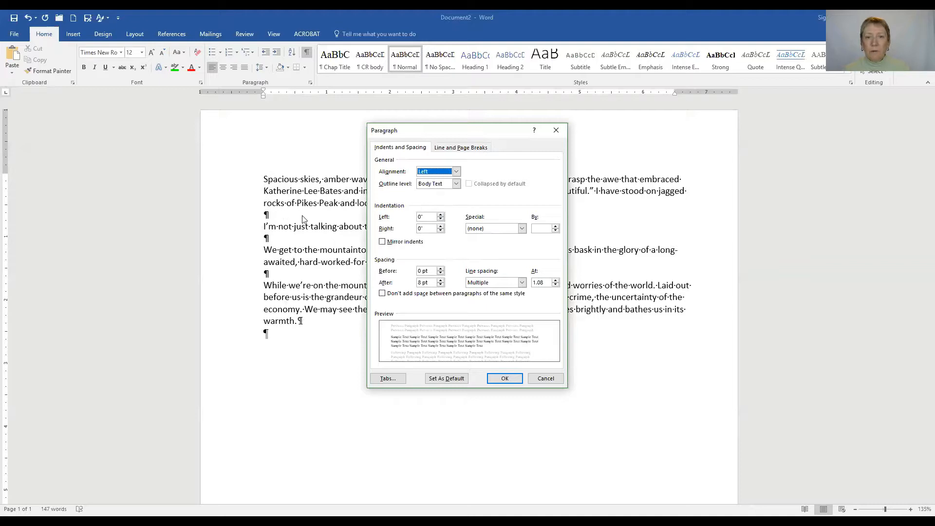
- Set a First line indent of 0.3" and 0 pt spacing after paragraphs
left_click(521, 229)
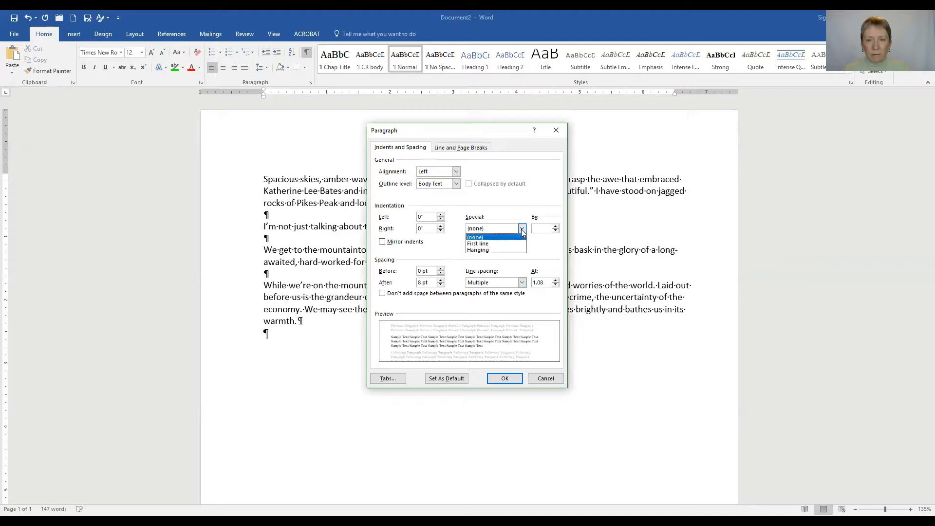
left_click(474, 244)
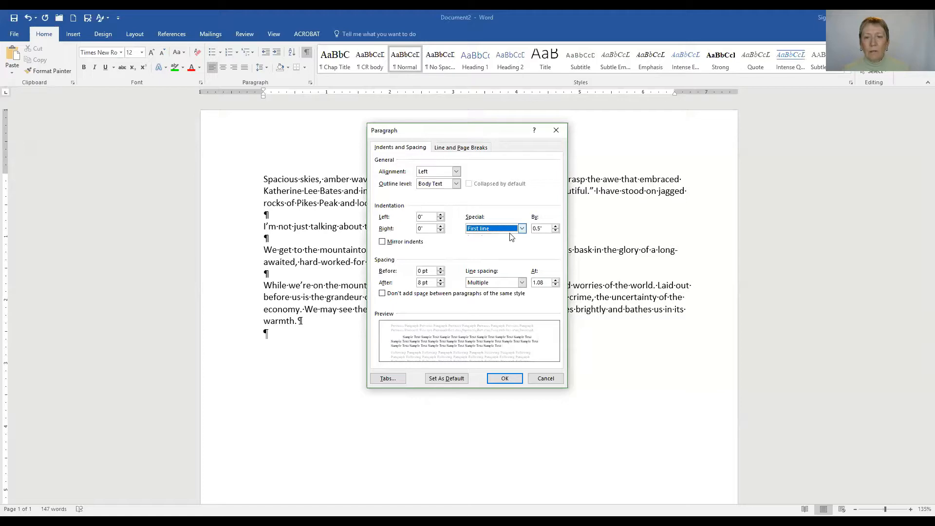
left_click(555, 231)
left_click(556, 231)
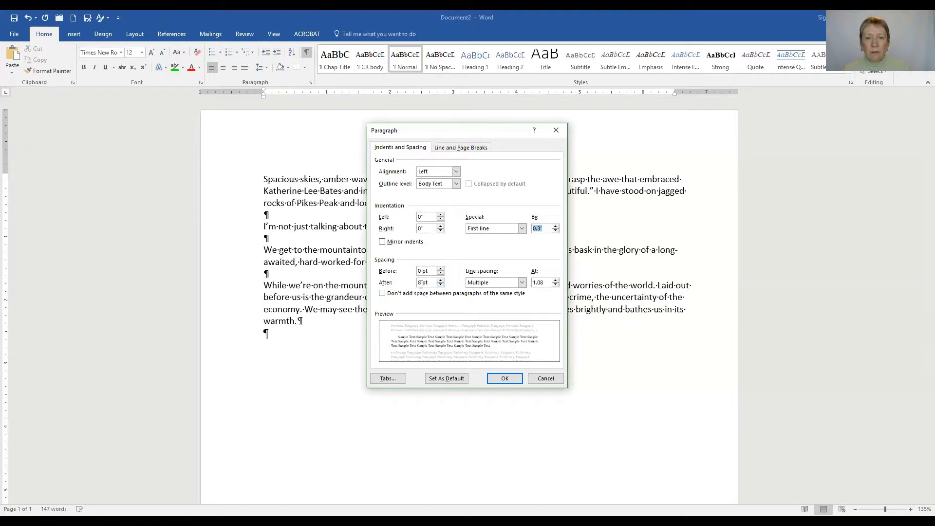
left_click(440, 285)
left_click(440, 285)
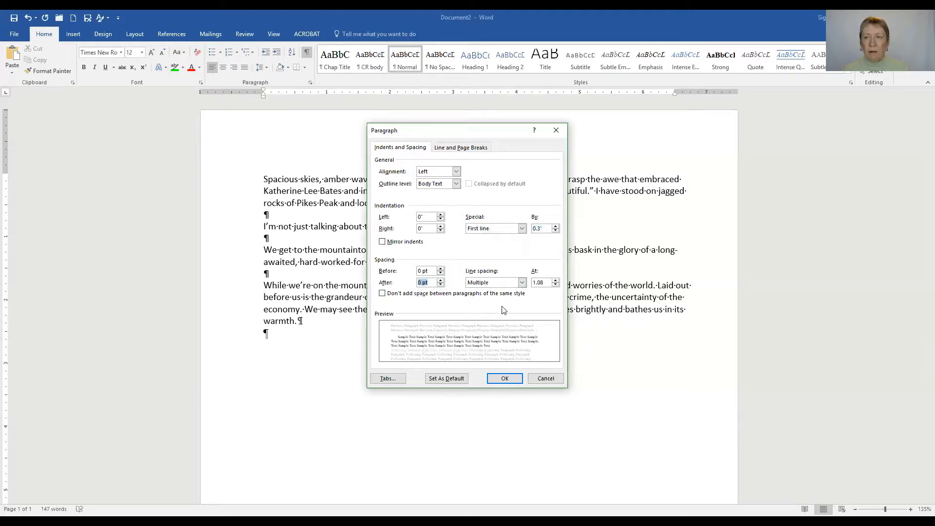
- Choose Double line spacing and try a 0.4" left and 0.3" right indent
left_click(522, 283)
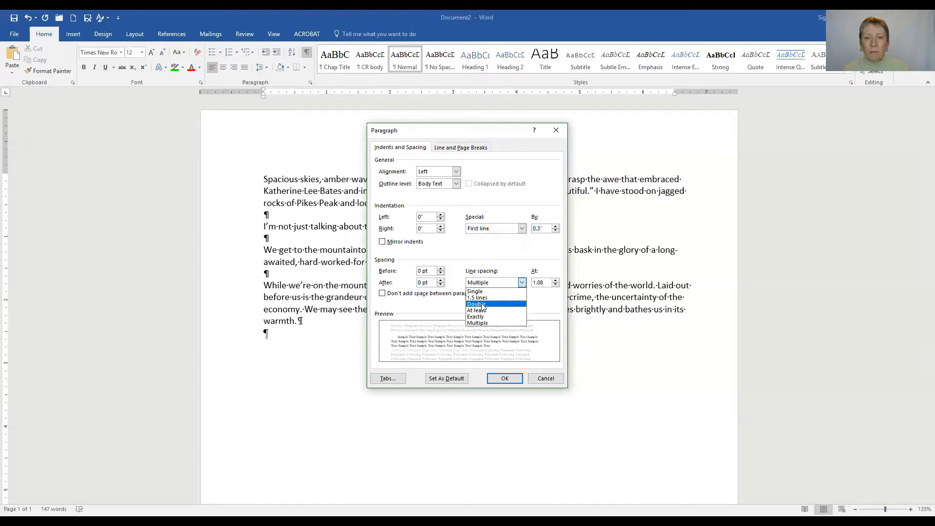
left_click(483, 304)
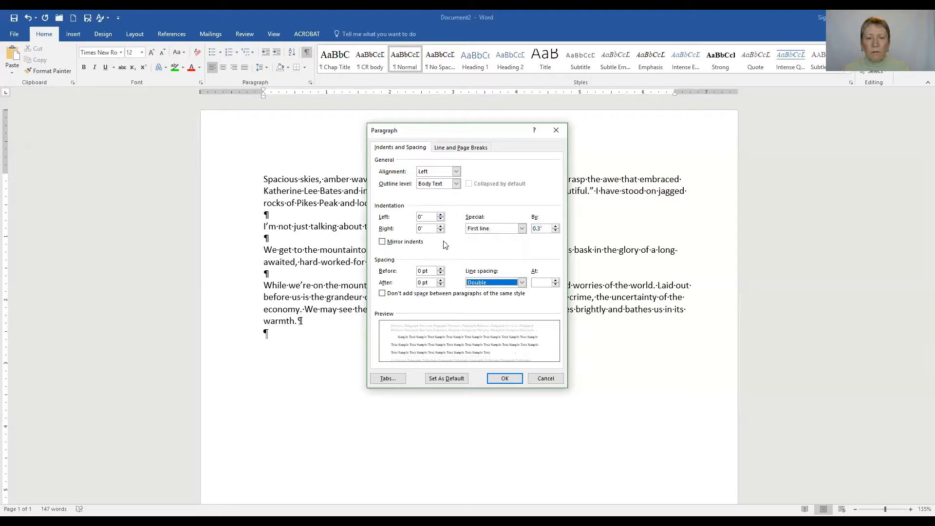
left_click(441, 215)
left_click(440, 215)
left_click(441, 216)
left_click(441, 215)
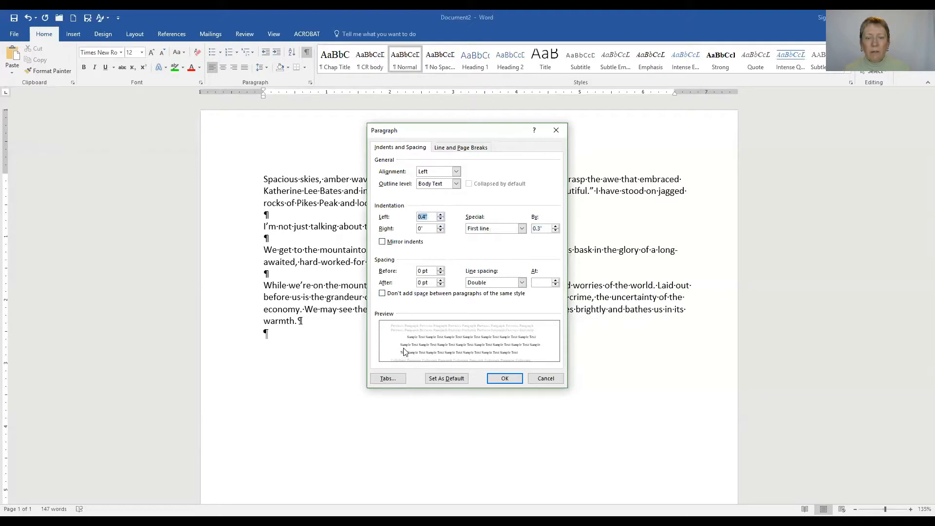
left_click(441, 227)
left_click(441, 227)
left_click(441, 227)
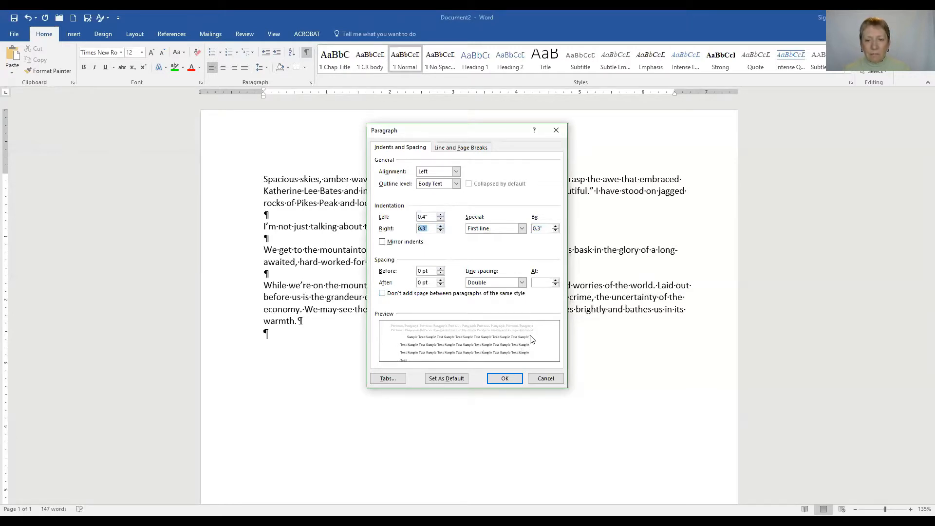
- Return the right and left indents to 0" and apply the paragraph settings
left_click(441, 230)
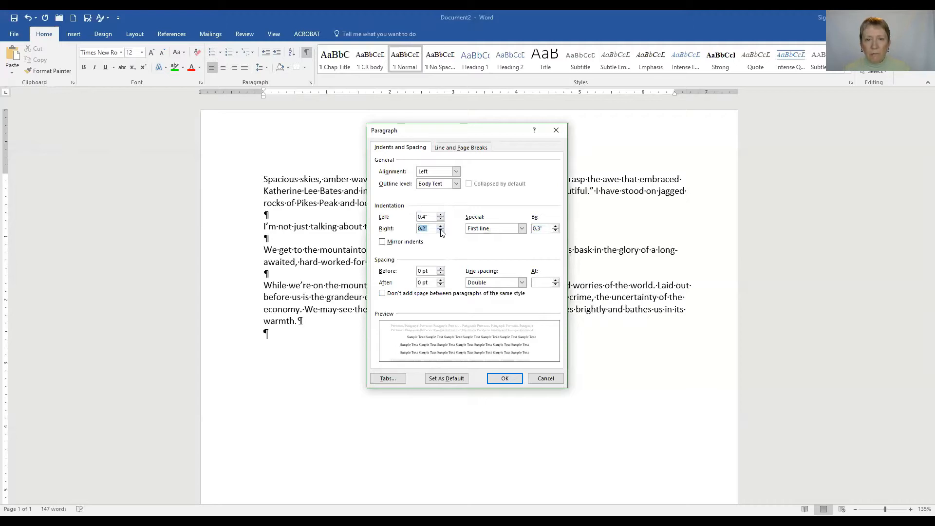
left_click(441, 230)
left_click(441, 219)
left_click(441, 219)
left_click(441, 220)
left_click(441, 220)
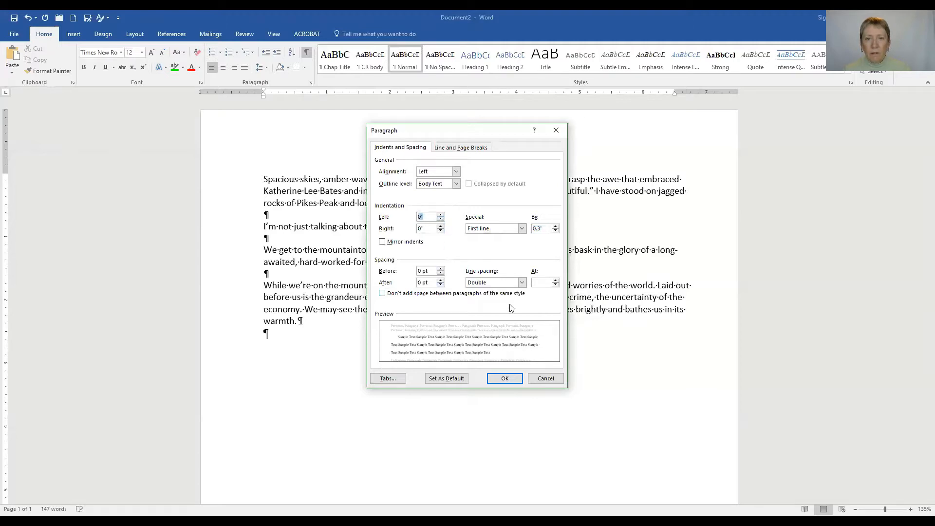
left_click(504, 379)
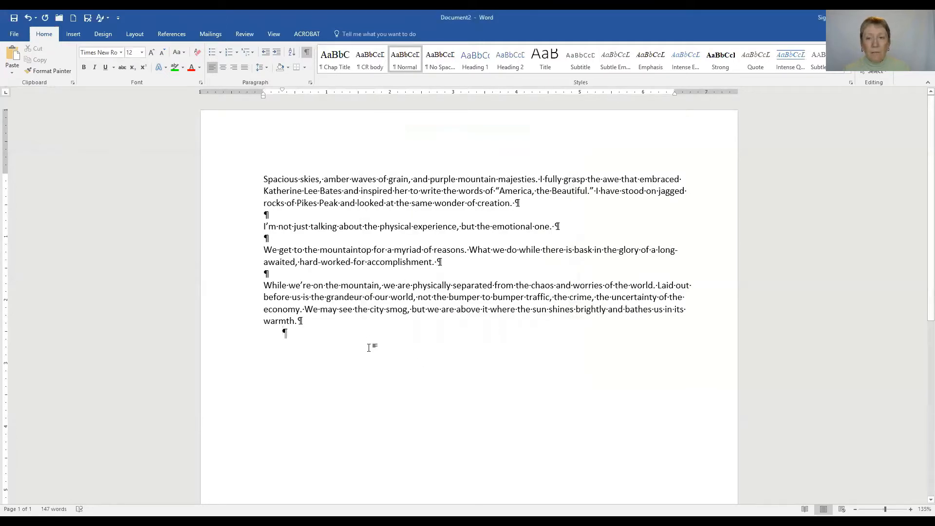
- Give all essay text a 0" right indent, 0.3" first-line indent and double spacing
left_click_drag(263, 179, 320, 362)
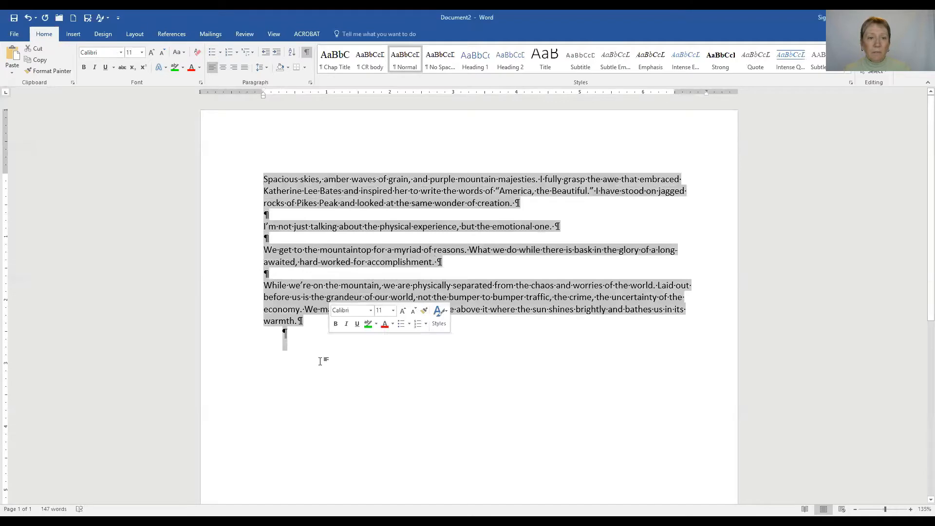
left_click(310, 84)
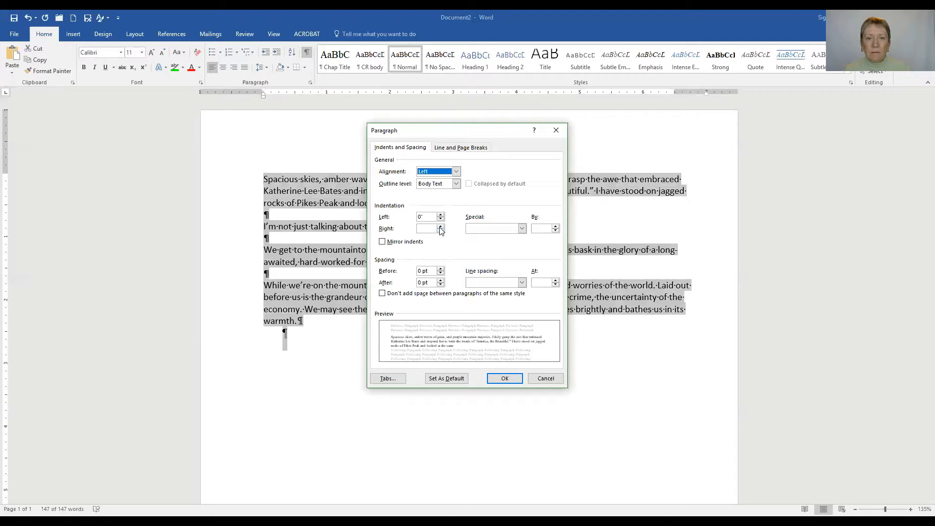
left_click(441, 226)
left_click(441, 231)
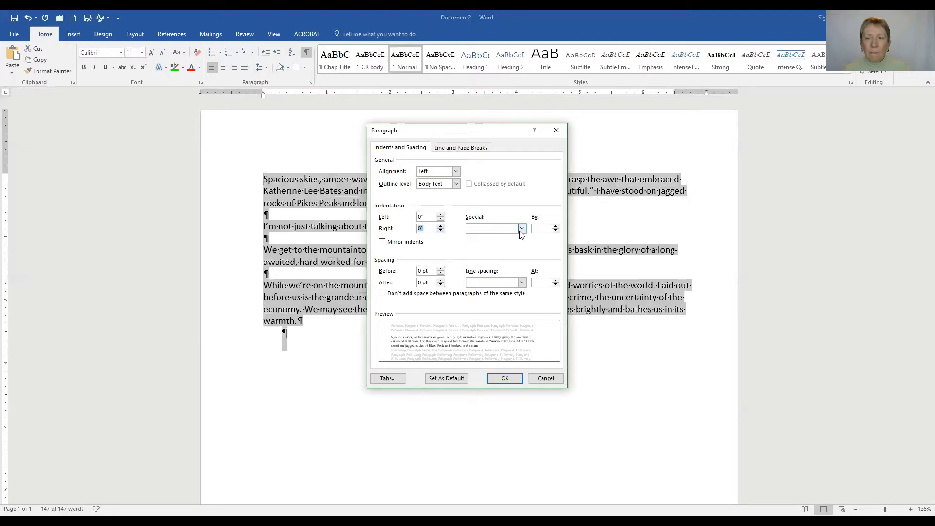
left_click(522, 229)
left_click(497, 243)
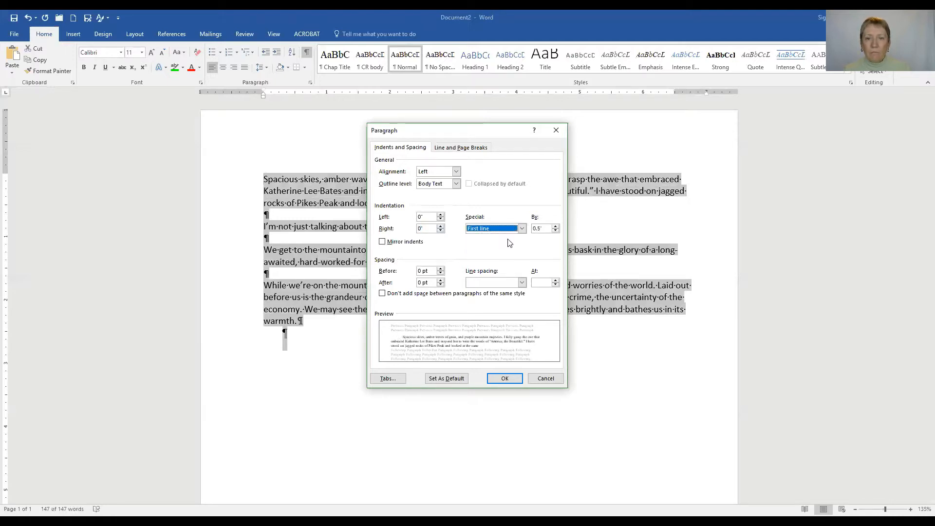
left_click(555, 231)
left_click(556, 231)
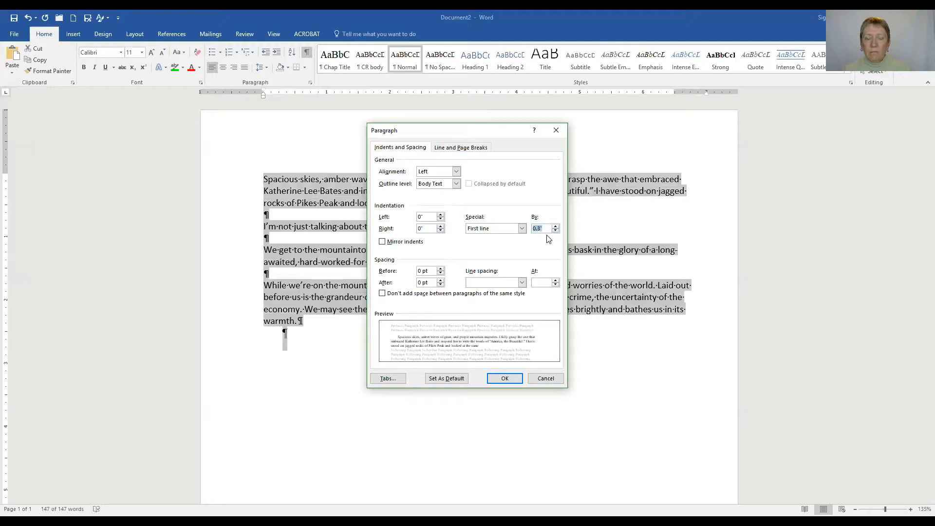
left_click(522, 283)
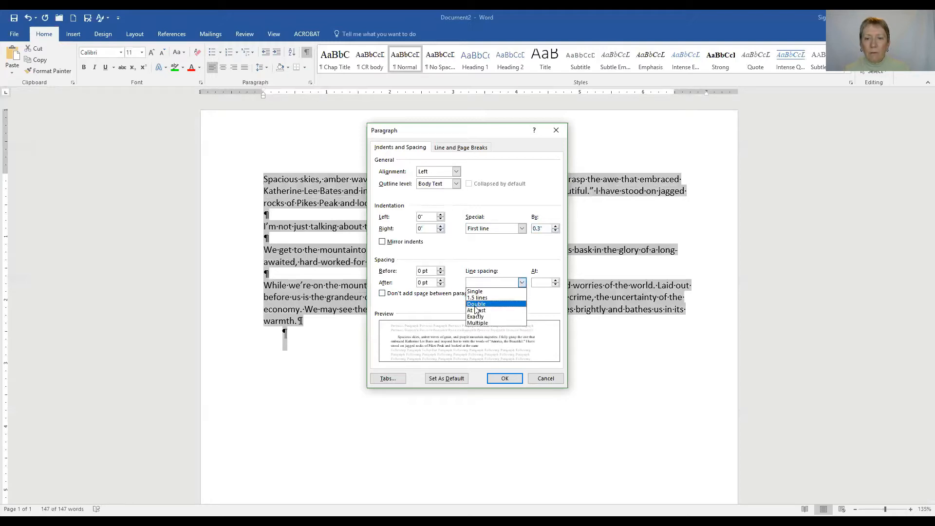
left_click(477, 305)
left_click(500, 381)
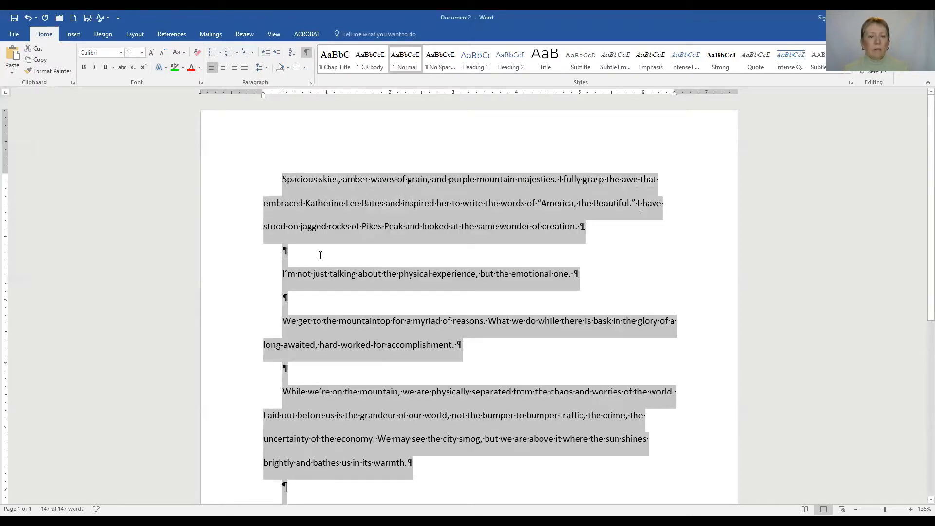
- Delete the three blank paragraphs between paragraphs and the trailing one after 'warmth.'
left_click(321, 258)
left_click(284, 250)
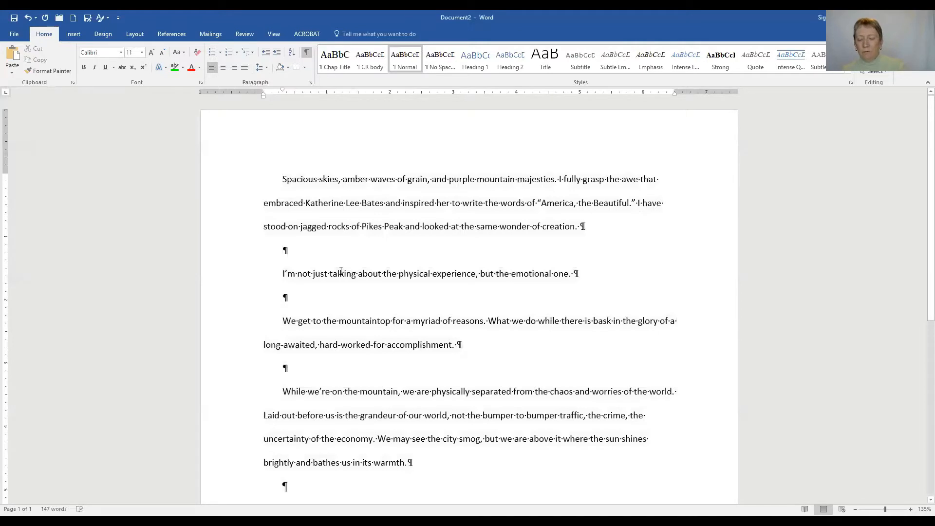
key("Delete")
left_click(311, 282)
key("Delete")
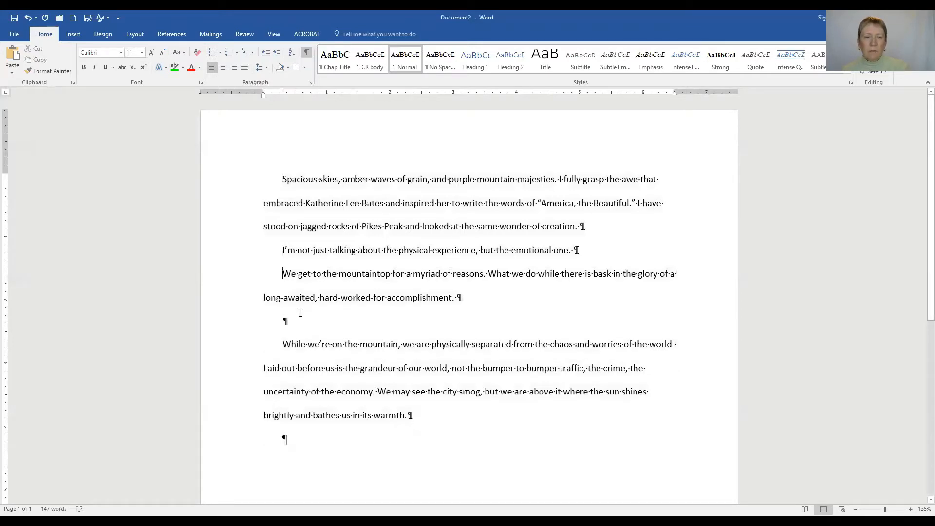
left_click(301, 319)
key("Delete")
left_click(302, 412)
key("BackSpace")
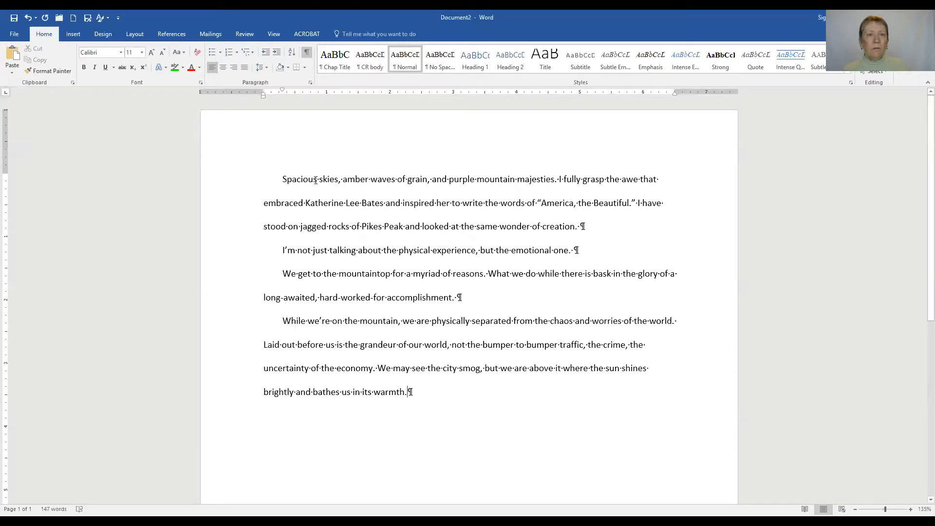
left_click(88, 20)
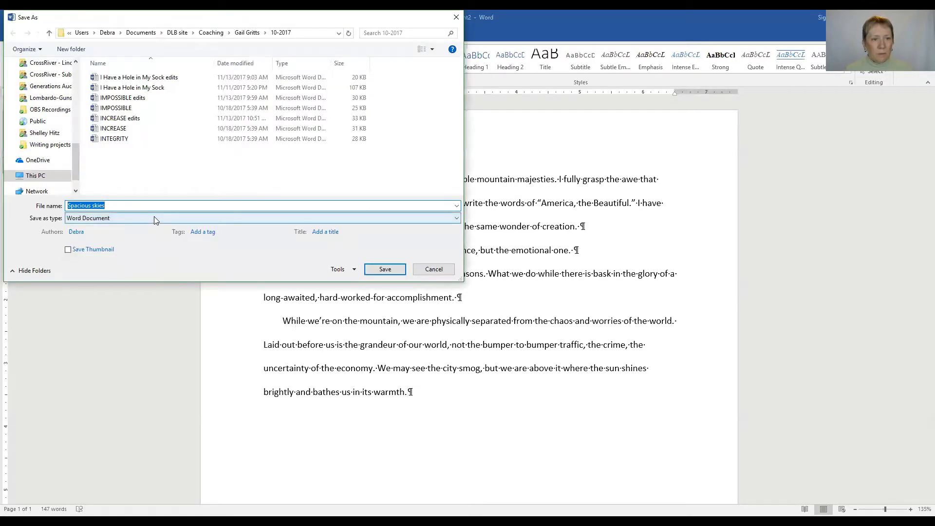
left_click(160, 219)
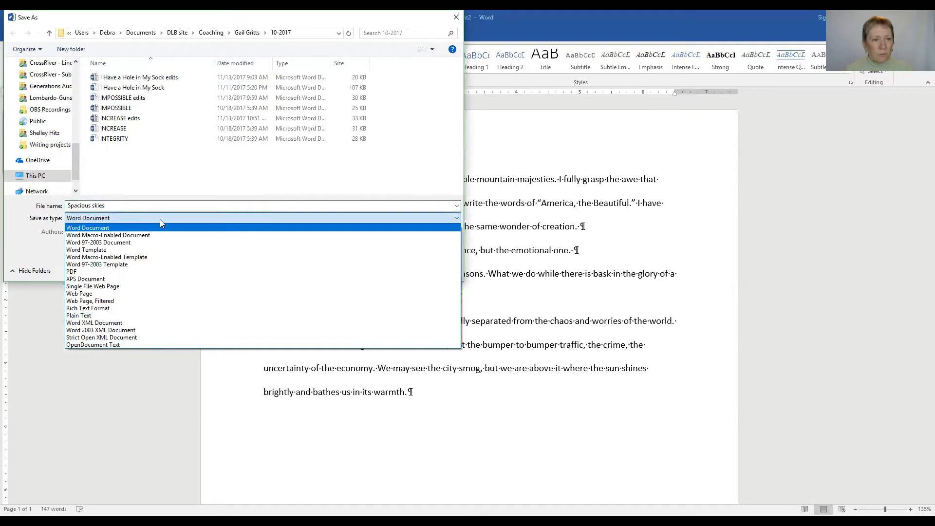
left_click(134, 250)
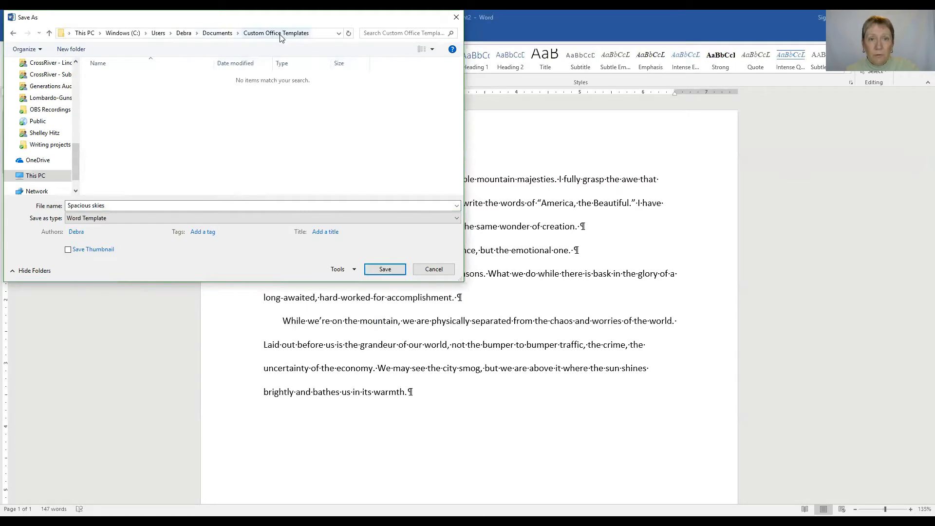
left_click(433, 269)
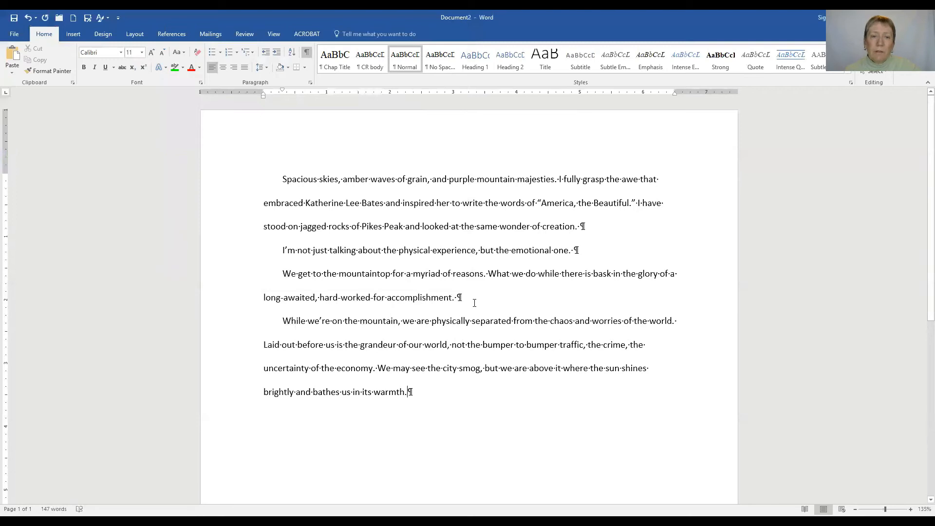